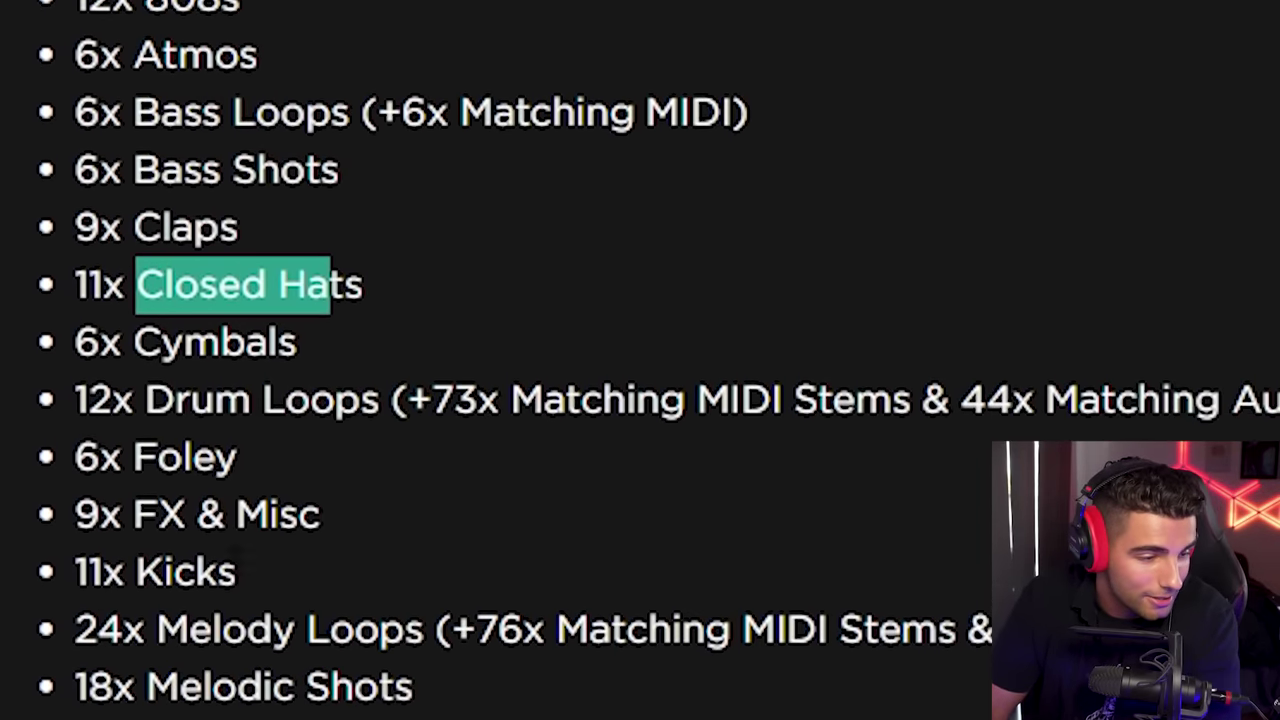
Browse Blue2's preset banks to find the 023 DX7 Trumpet JoMal sound.
{"action": "scroll", "coordinate": [337, 414], "scroll_direction": "down", "scroll_amount": 5}
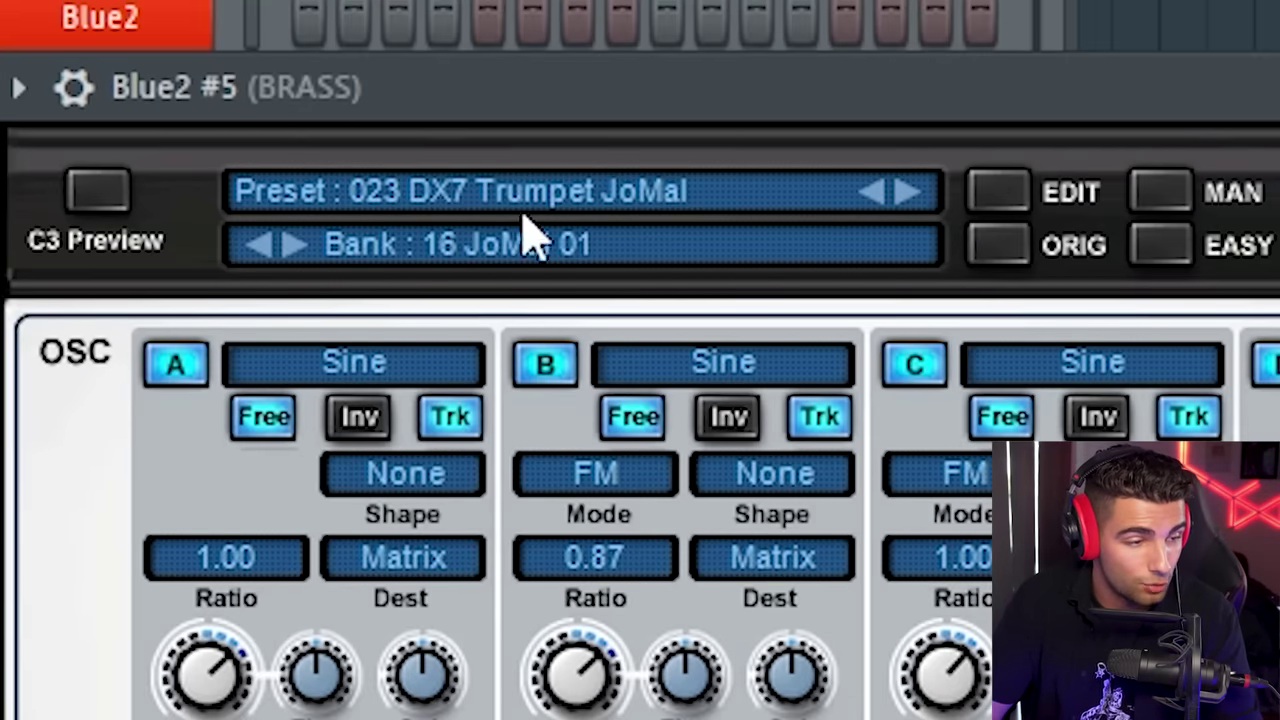
{"action": "left_click", "coordinate": [1160, 192]}
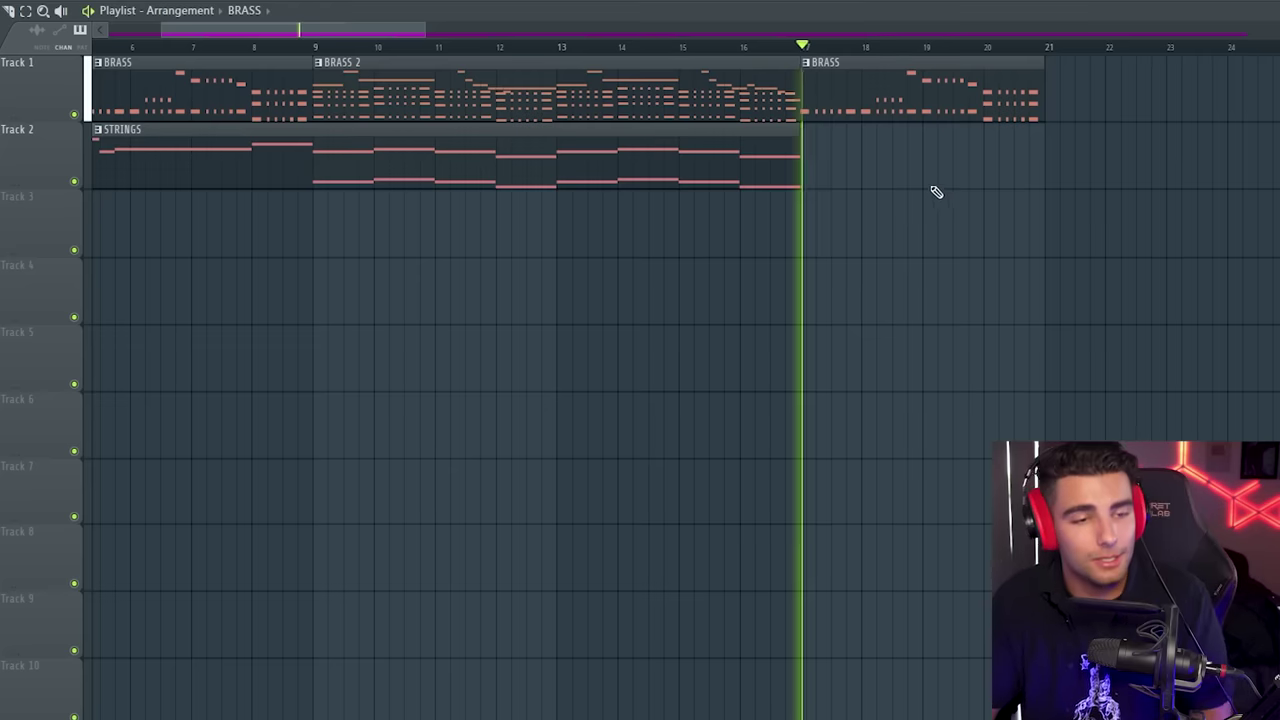
Align the KICK (AOTL) #2 clip at bar 17 under the reference and select a stretch of its waveform.
{"action": "scroll", "coordinate": [859, 116], "scroll_direction": "down", "scroll_amount": 3}
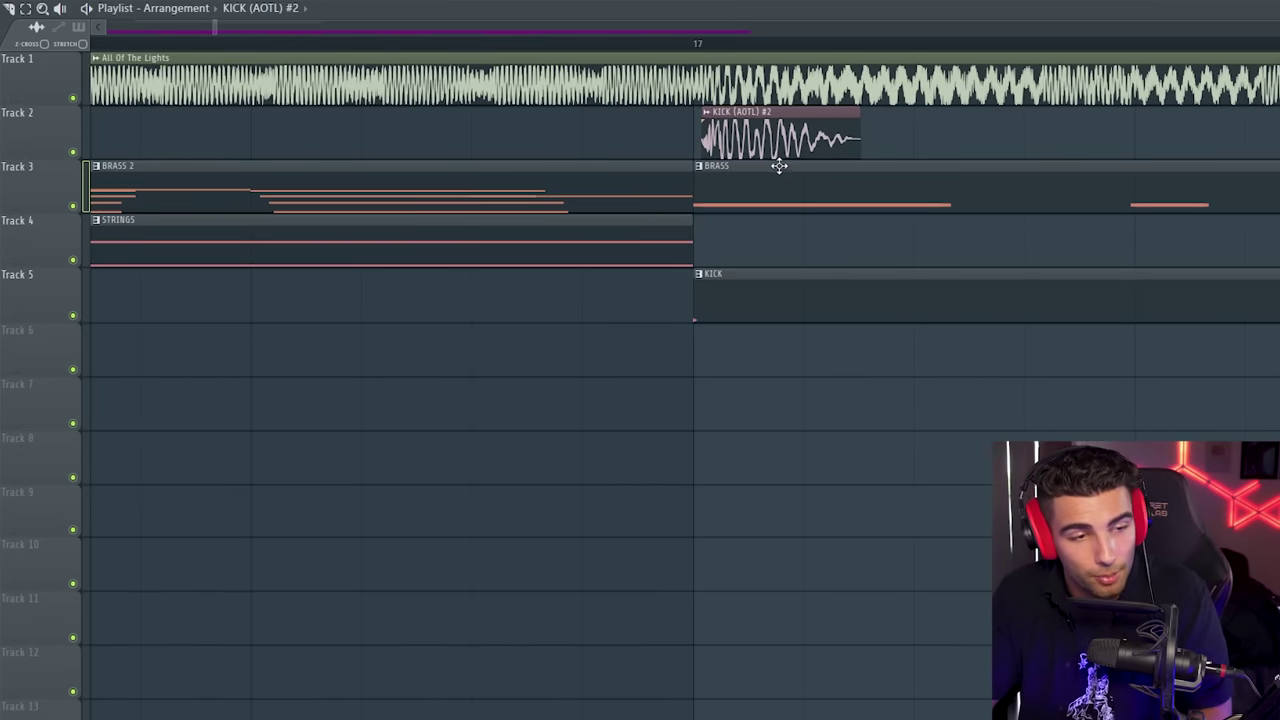
{"action": "scroll", "coordinate": [779, 165], "scroll_direction": "up", "scroll_amount": 5}
{"action": "left_click_drag", "start_coordinate": [654, 117], "coordinate": [649, 87]}
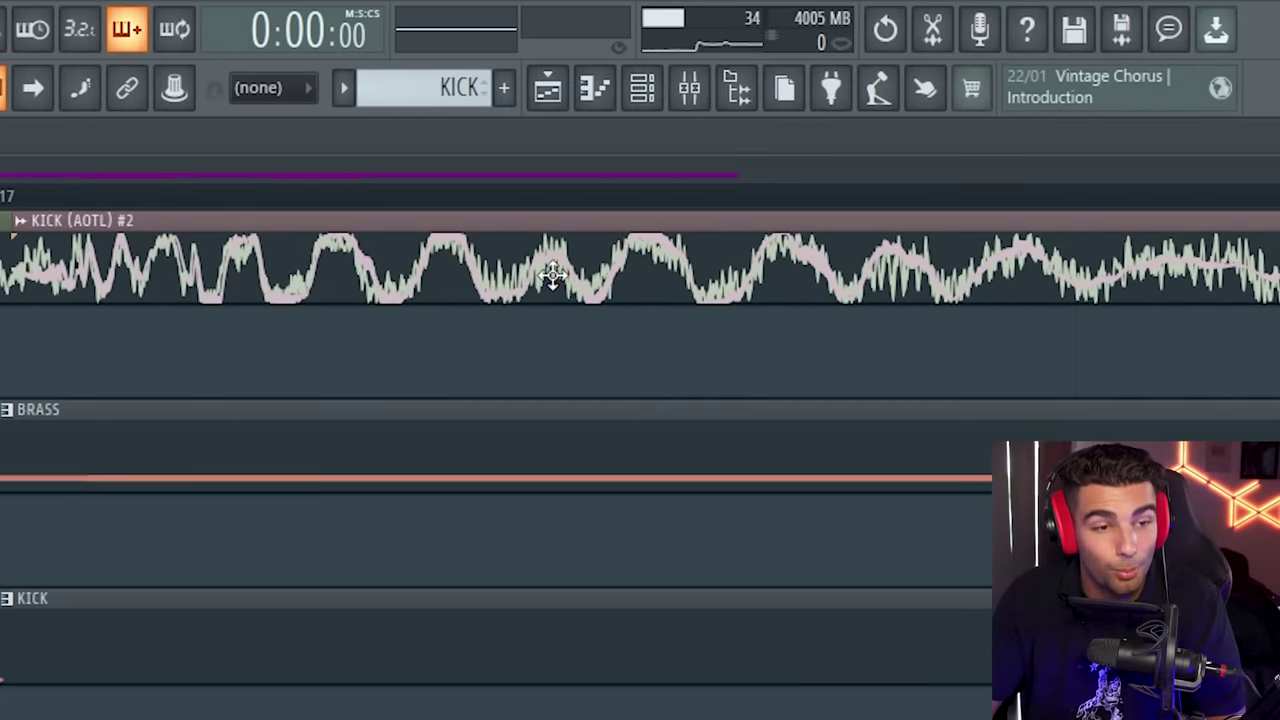
{"action": "left_click", "coordinate": [460, 333]}
{"action": "left_click_drag", "start_coordinate": [114, 343], "coordinate": [923, 380]}
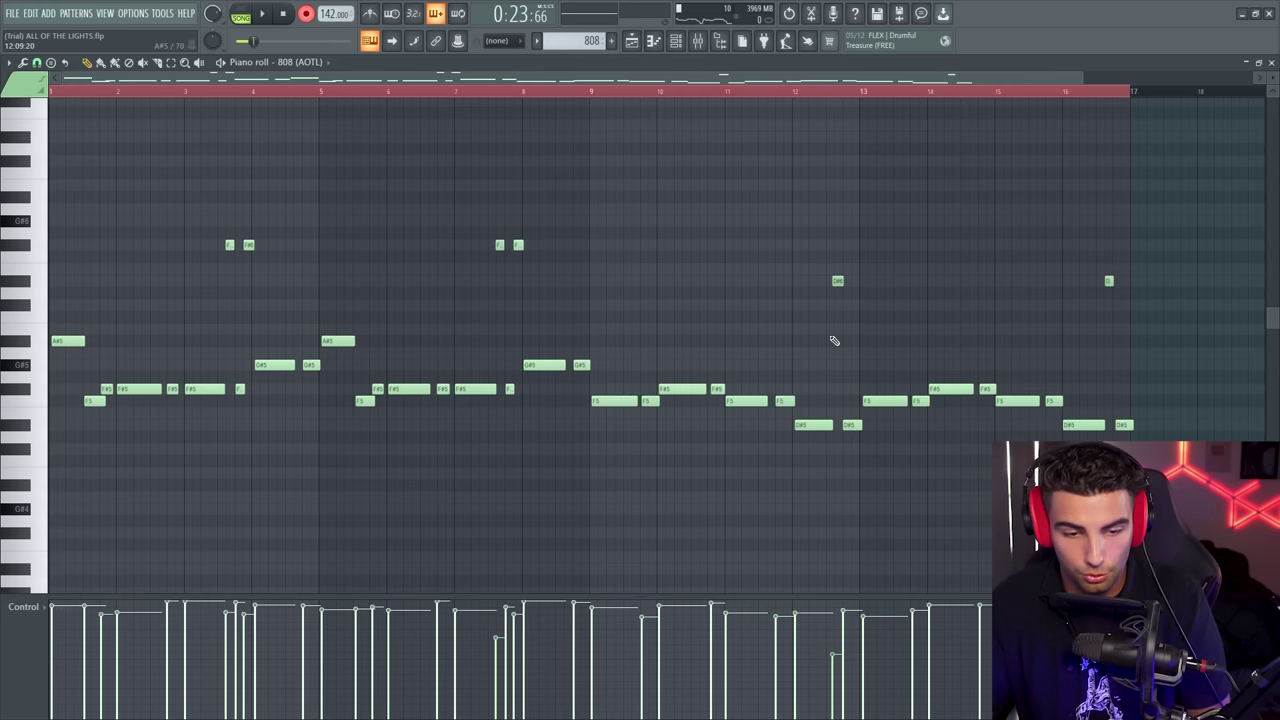
Quantize the recorded hi-hat roll notes to the grid with Ctrl+Q.
{"action": "key", "text": "ctrl+q"}
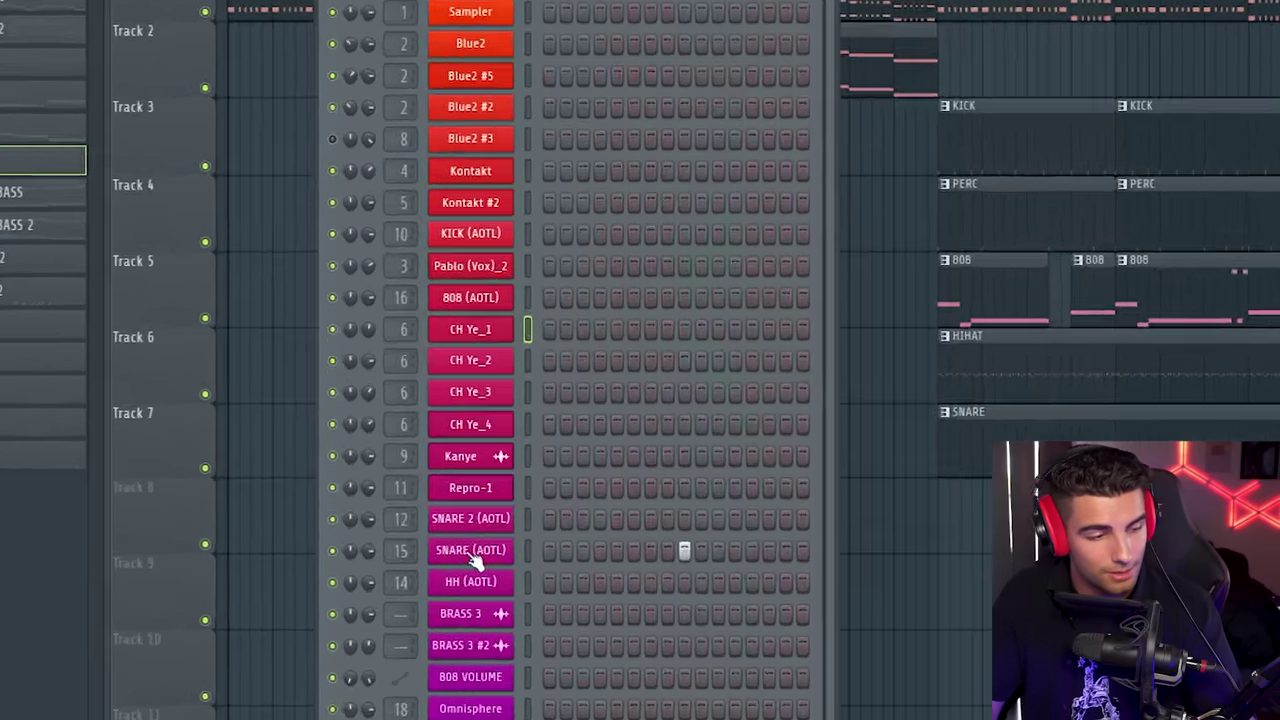
Open the SNARE (AOTL) sampler settings and play back the SNARE 2 pattern.
{"action": "left_click", "coordinate": [334, 480]}
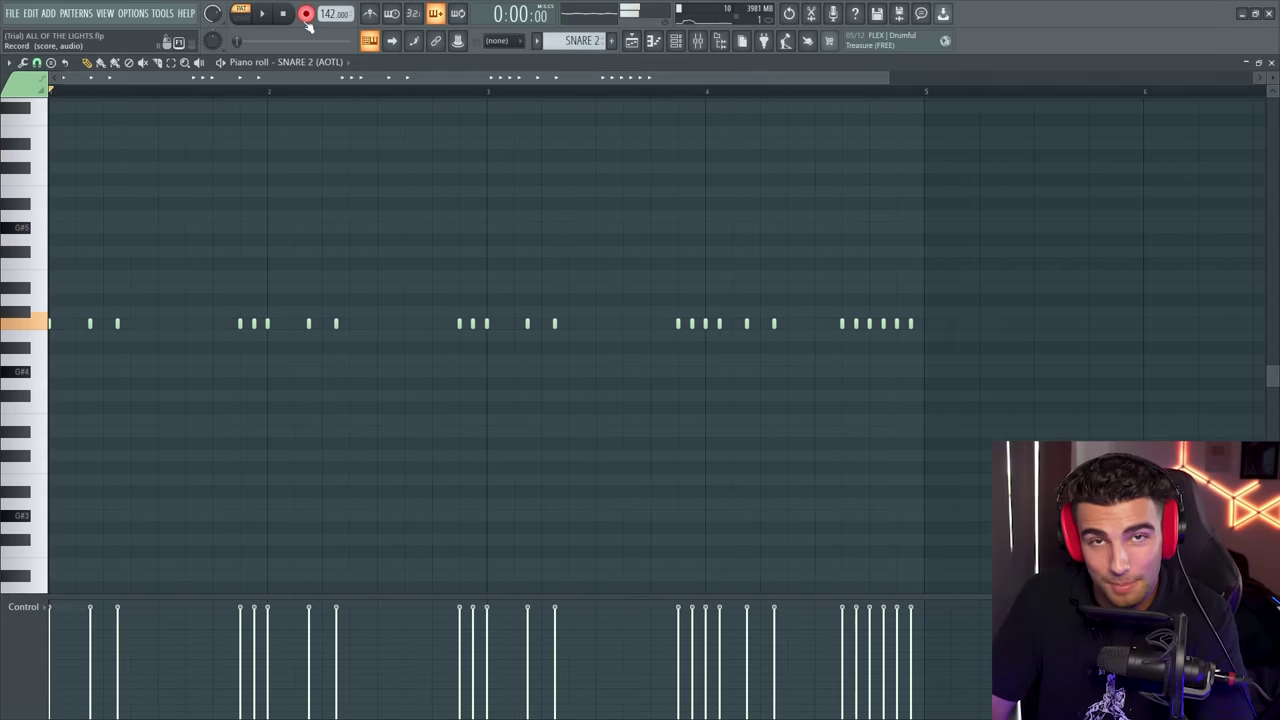
{"action": "key", "text": "space"}
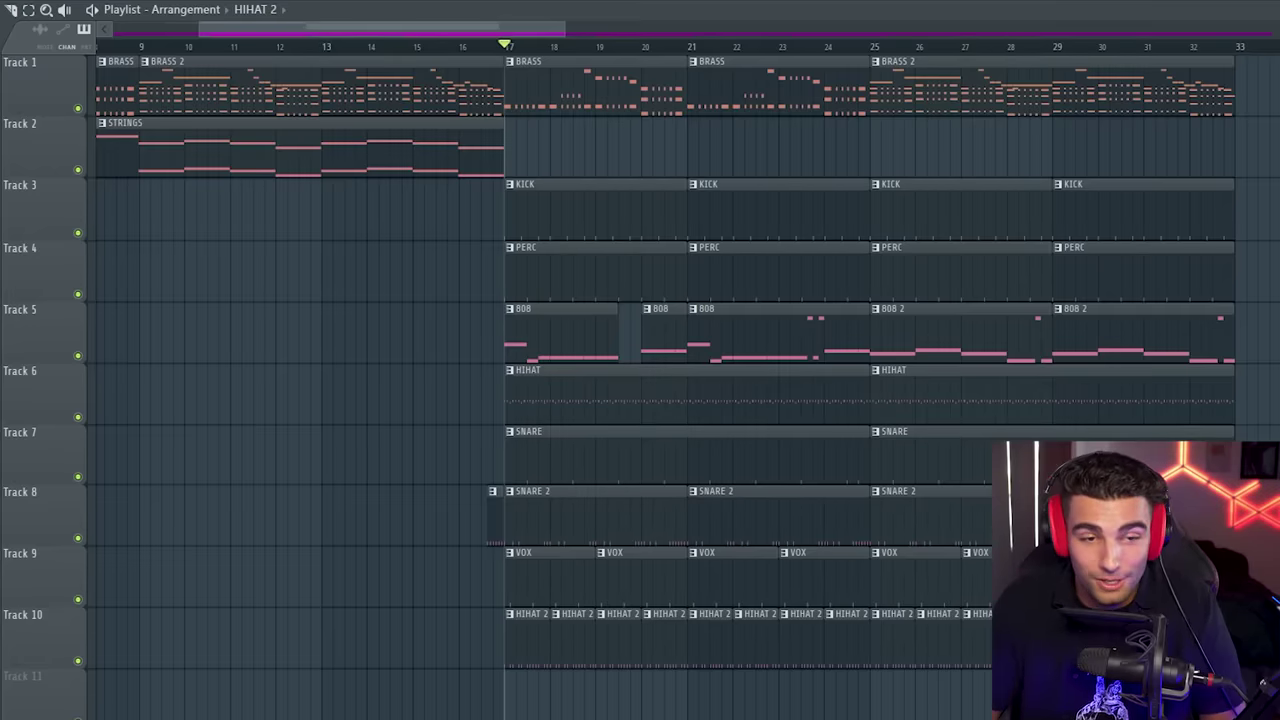
Select the KICK clips in the playlist for copying past bar 33.
{"action": "scroll", "coordinate": [1116, 95], "scroll_direction": "down", "scroll_amount": 5}
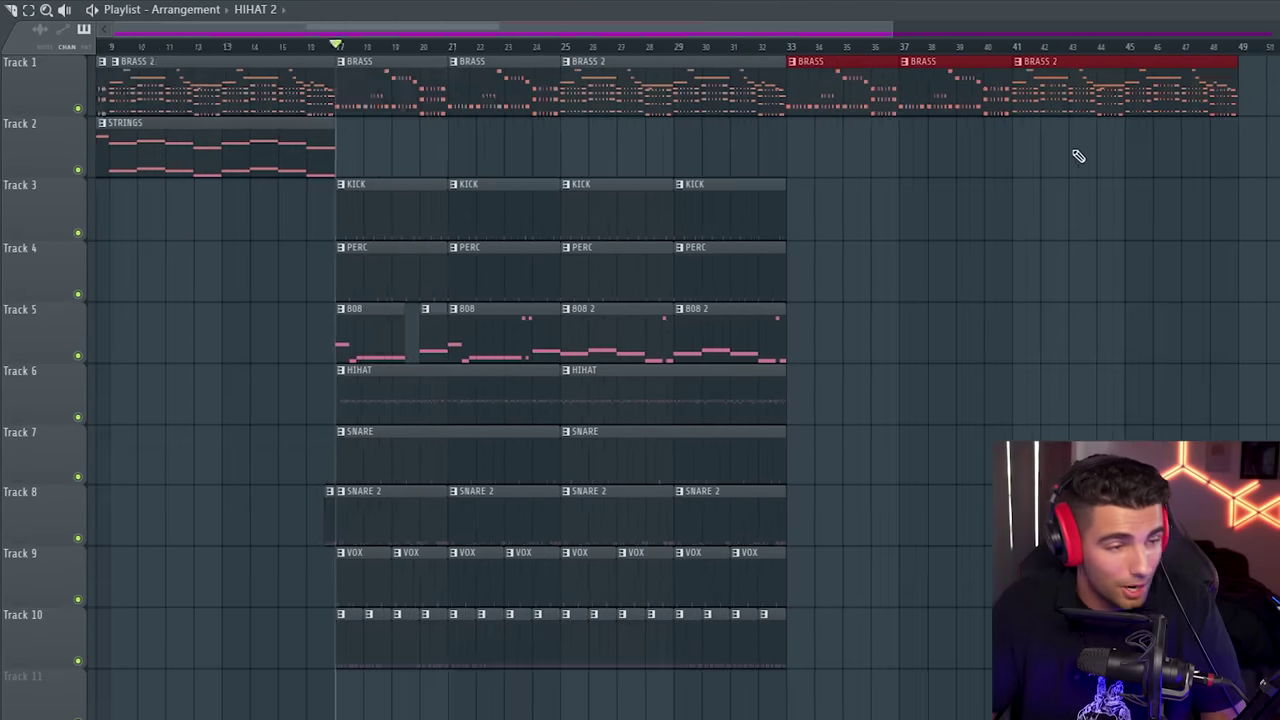
{"action": "left_click", "coordinate": [279, 215]}
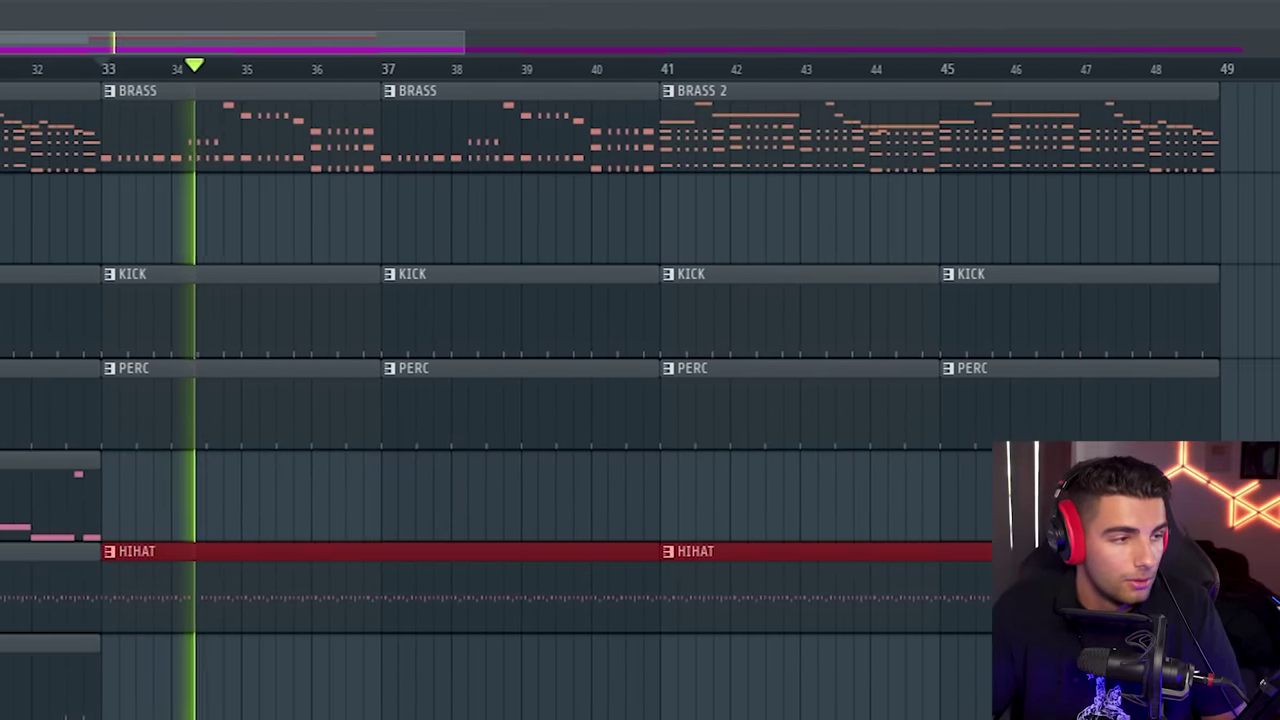
{"action": "scroll", "coordinate": [411, 290], "scroll_direction": "up", "scroll_amount": 3}
{"action": "scroll", "coordinate": [709, 188], "scroll_direction": "up", "scroll_amount": 2}
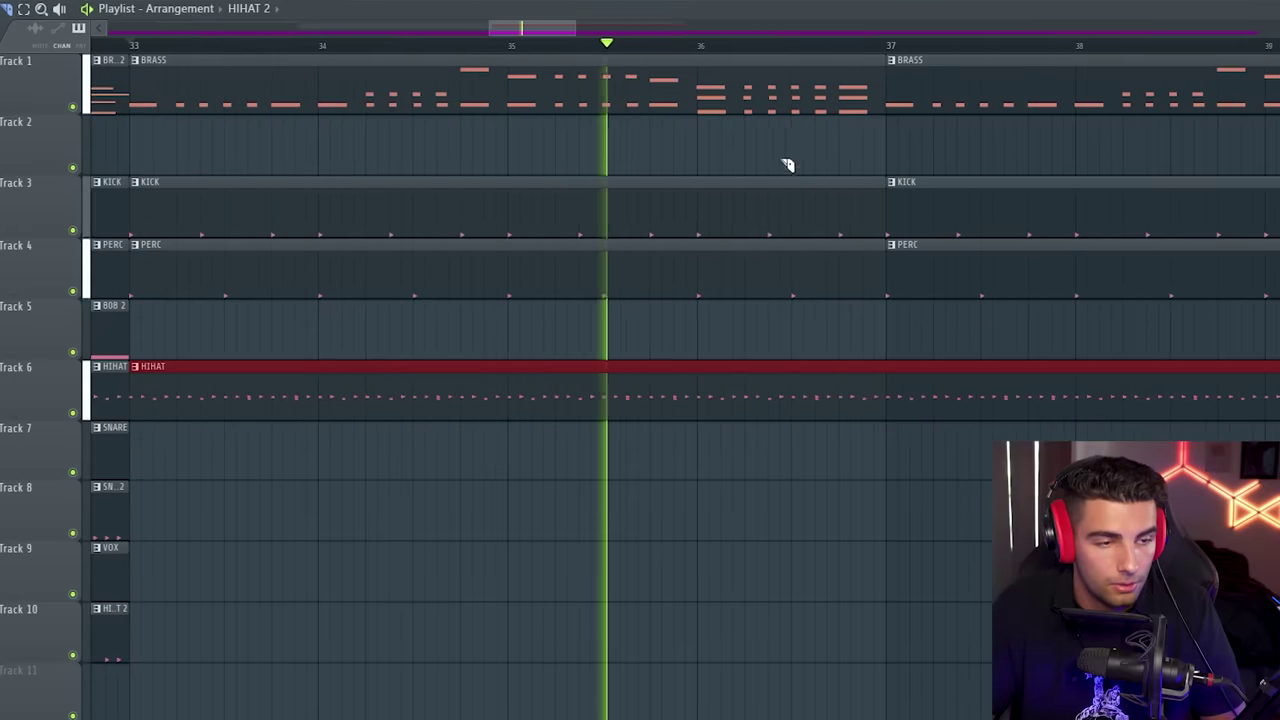
{"action": "scroll", "coordinate": [850, 330], "scroll_direction": "up", "scroll_amount": 2}
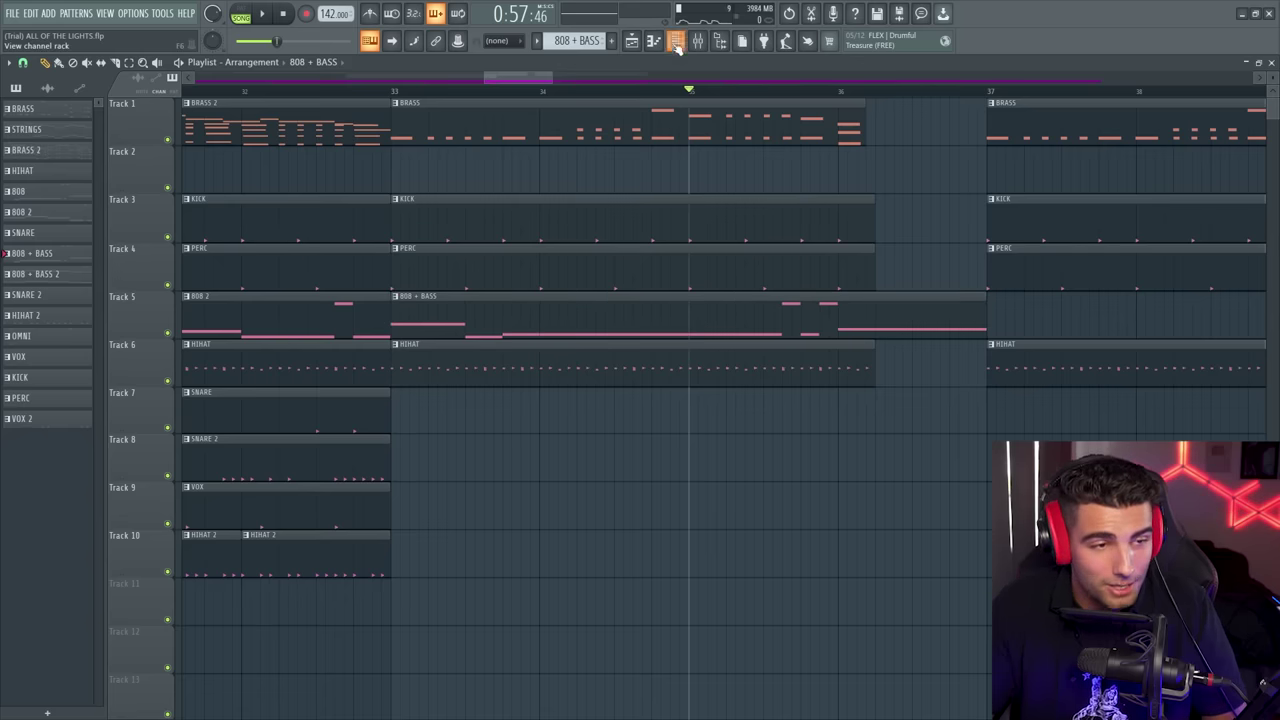
{"action": "left_click", "coordinate": [676, 42]}
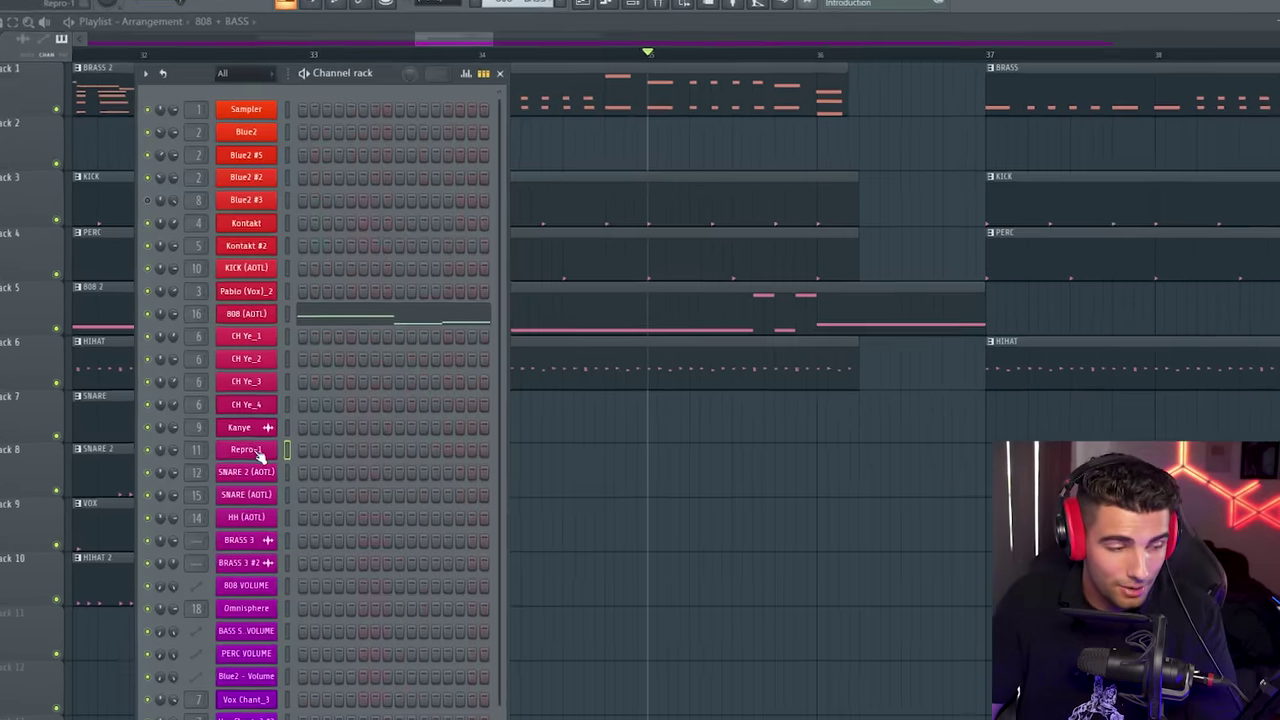
{"action": "left_click", "coordinate": [340, 442]}
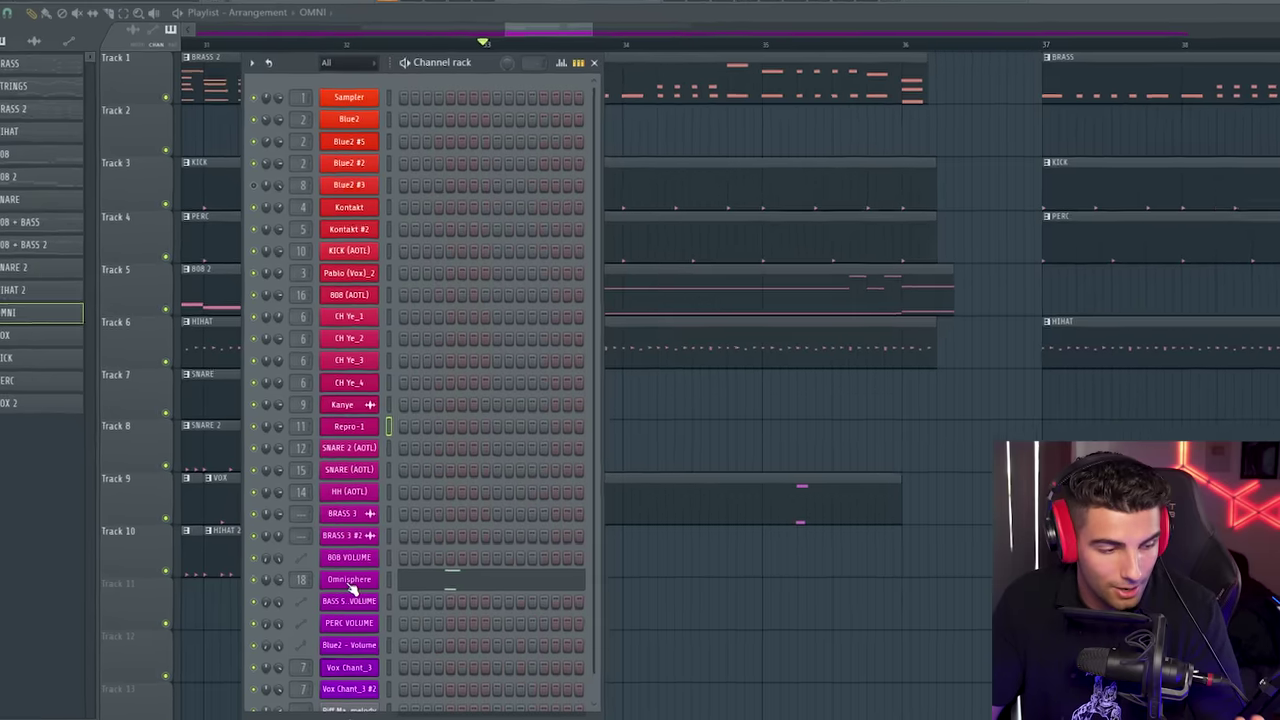
Lower Omnisphere's ValhallaRoom MIX from 100% to 30% and paint an OMNI clip after the break.
{"action": "left_click", "coordinate": [350, 584]}
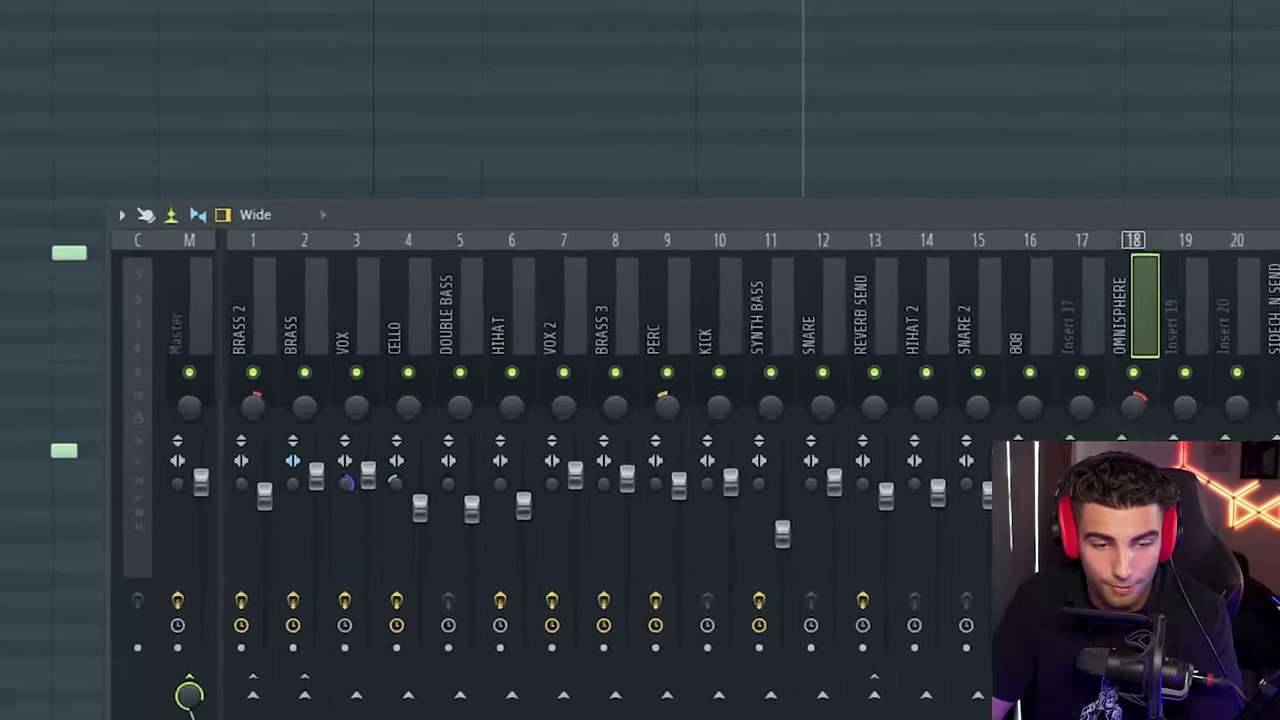
{"action": "left_click", "coordinate": [1080, 338]}
{"action": "left_click_drag", "start_coordinate": [101, 313], "coordinate": [121, 158]}
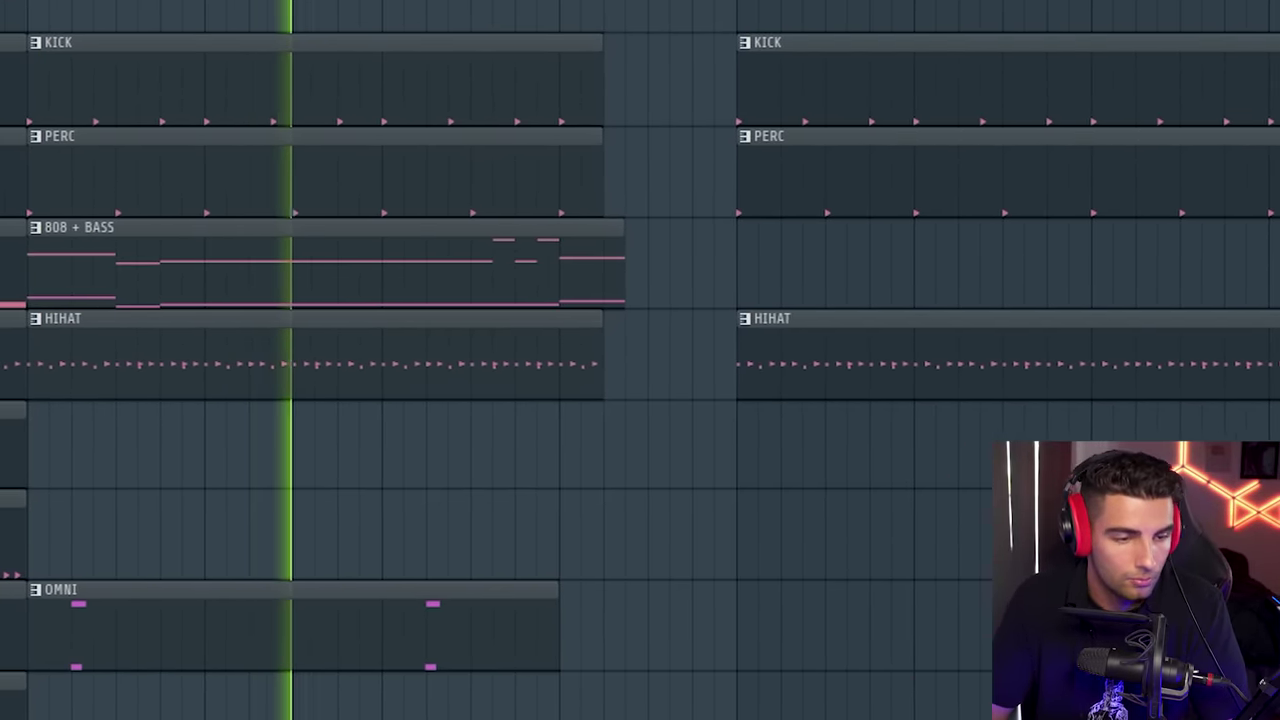
{"action": "left_click", "coordinate": [706, 630]}
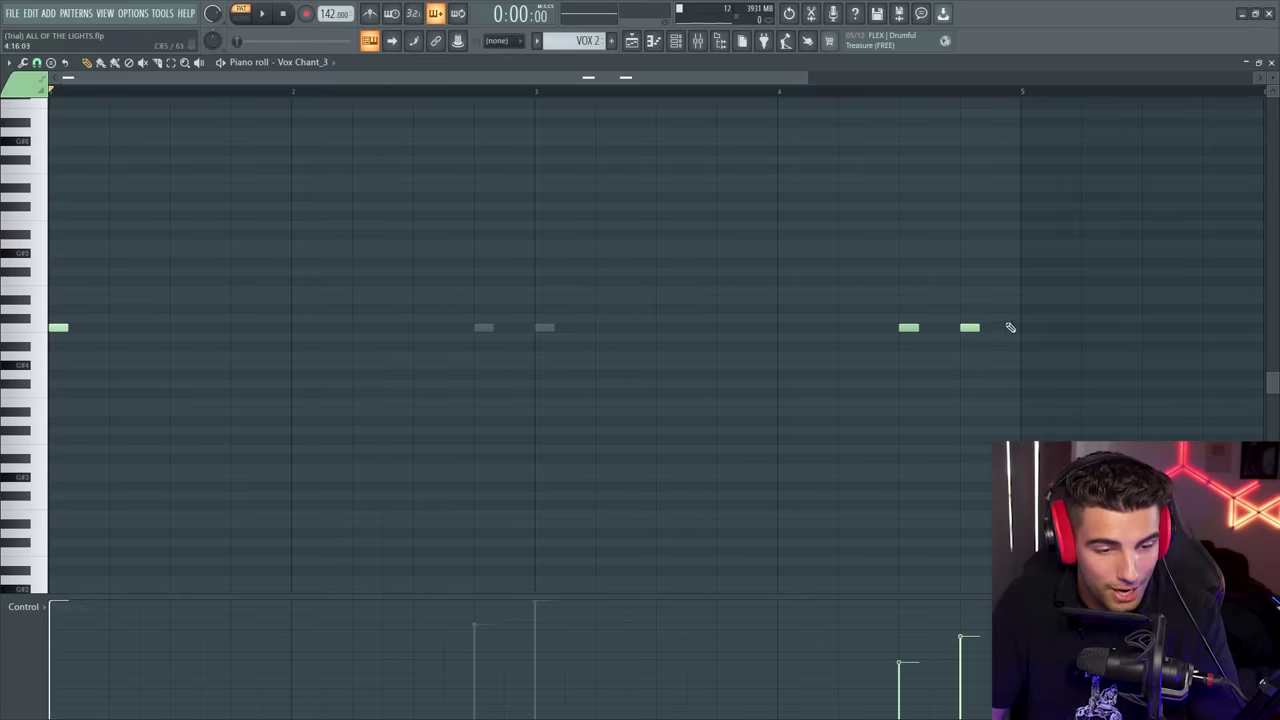
Inspect the C5 chant note's timing in the Vox Chant piano roll, then play the pattern back.
{"action": "double_click", "coordinate": [969, 328]}
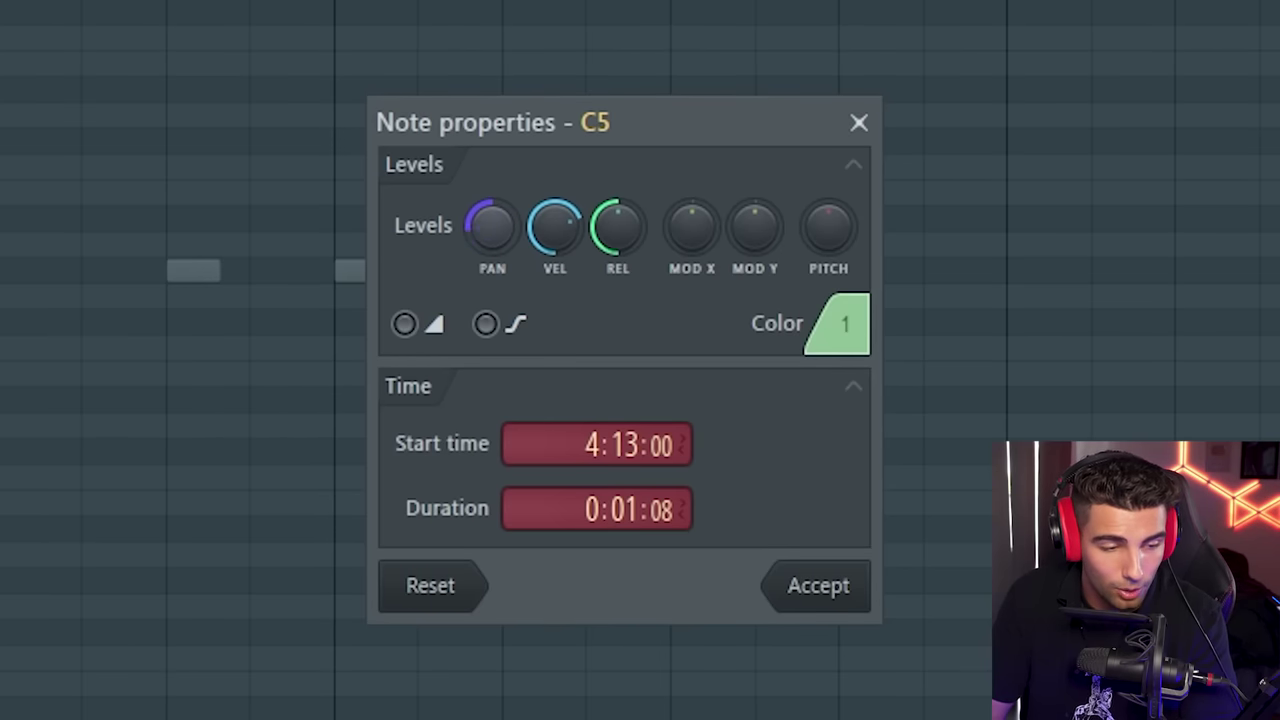
{"action": "key", "text": "Escape"}
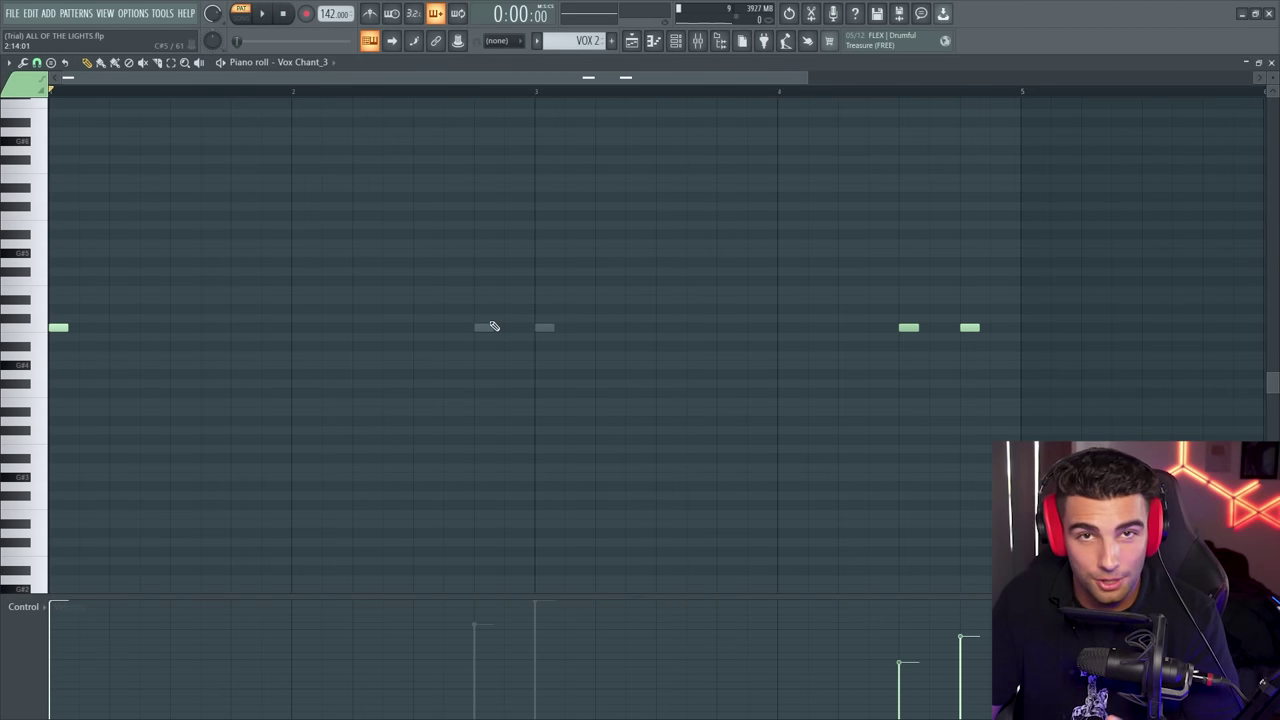
{"action": "key", "text": "space"}
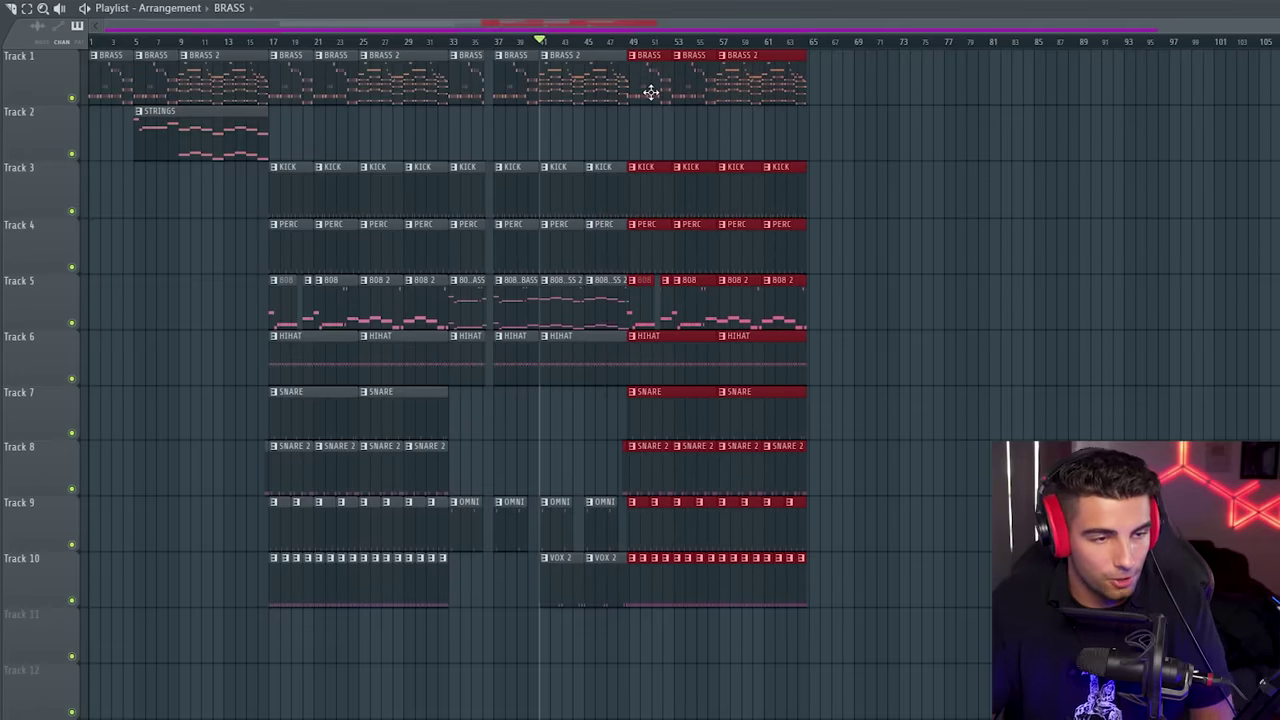
Duplicate the selected 808 clips to the right into the second chorus.
{"action": "scroll", "coordinate": [633, 128], "scroll_direction": "up", "scroll_amount": 5}
{"action": "scroll", "coordinate": [630, 230], "scroll_direction": "down", "scroll_amount": 5}
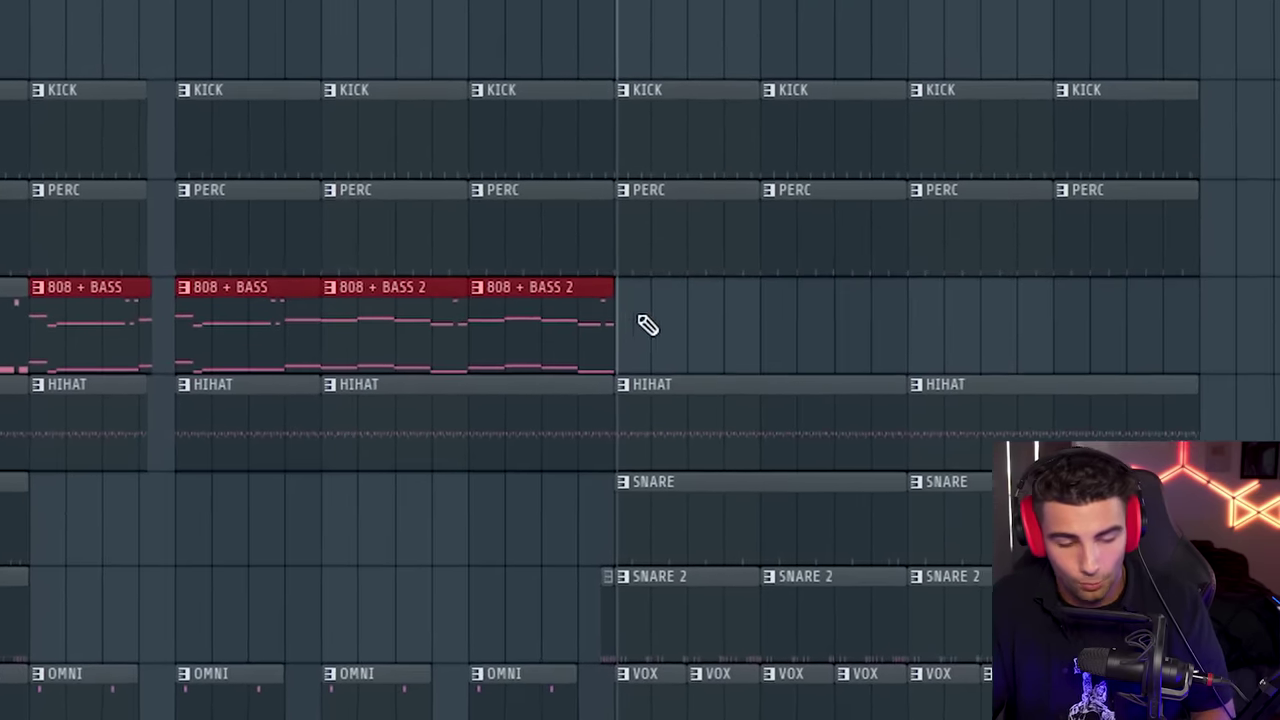
{"action": "key", "text": "ctrl+b"}
Shift the SNARE clips on track 7 about half a bar earlier.
{"action": "scroll", "coordinate": [530, 125], "scroll_direction": "up", "scroll_amount": 4}
{"action": "left_click", "coordinate": [919, 386]}
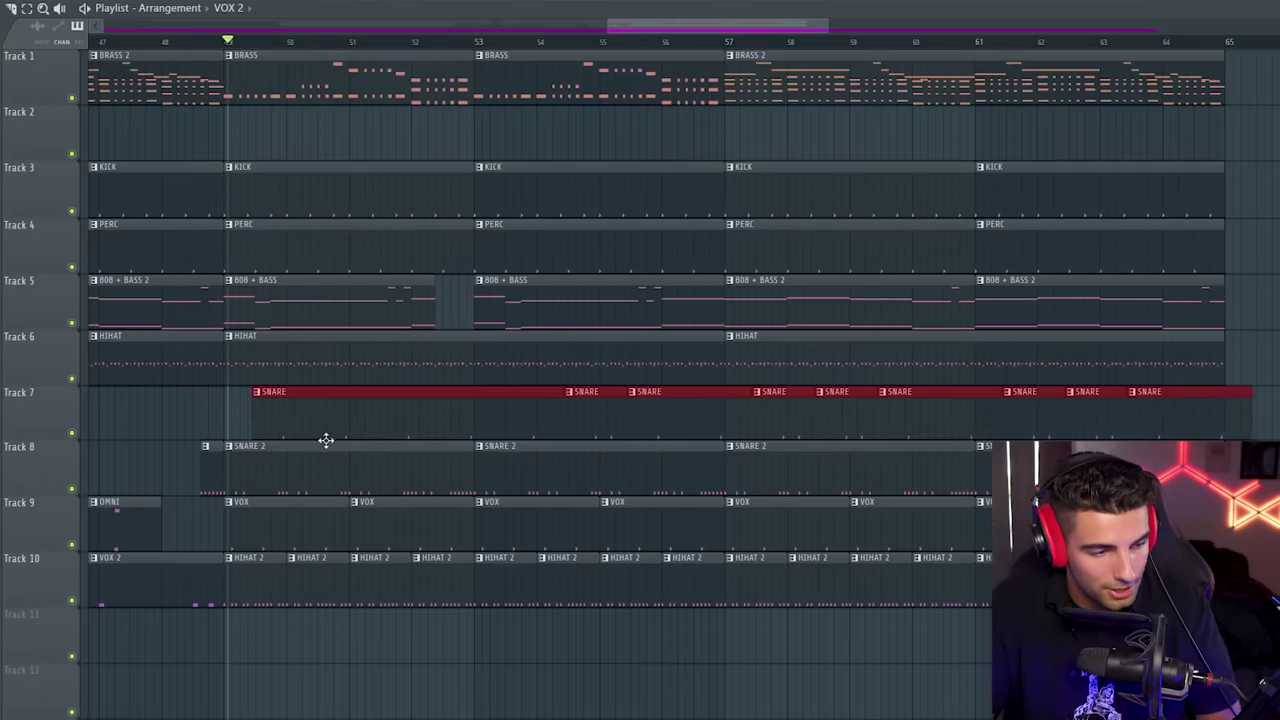
{"action": "left_click_drag", "start_coordinate": [326, 440], "coordinate": [298, 440]}
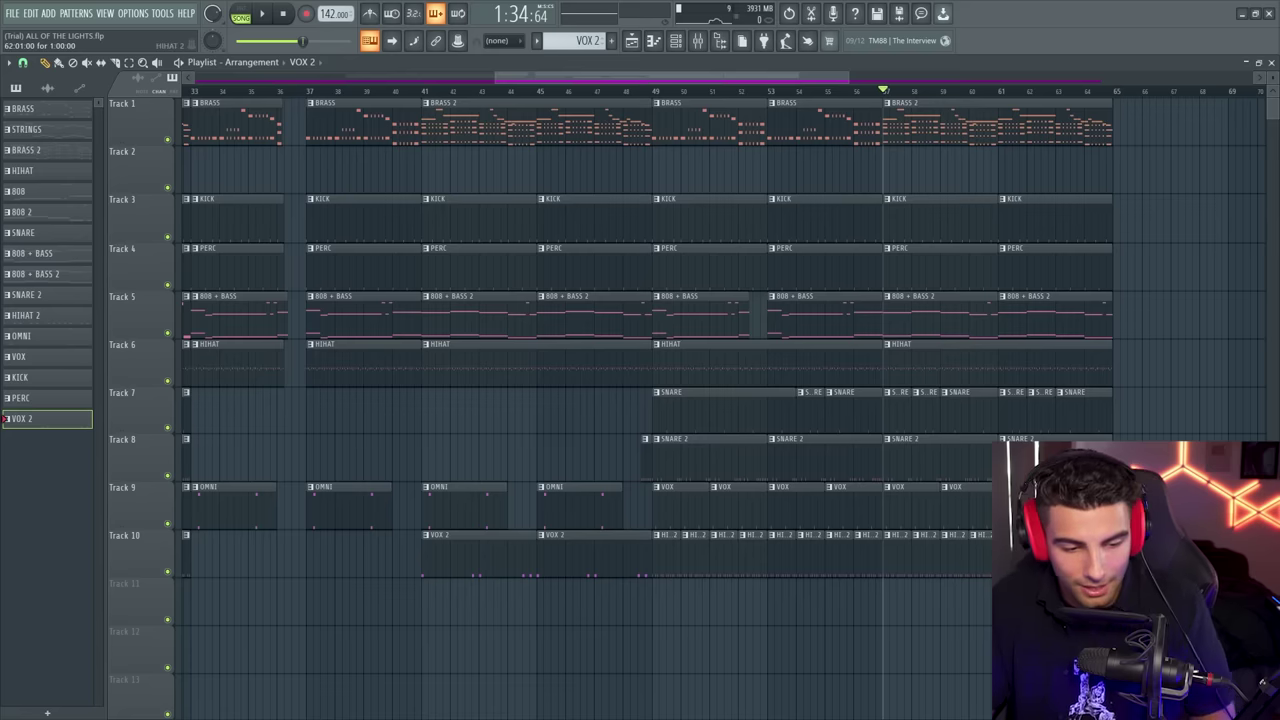
{"action": "scroll", "coordinate": [815, 612], "scroll_direction": "up", "scroll_amount": 3}
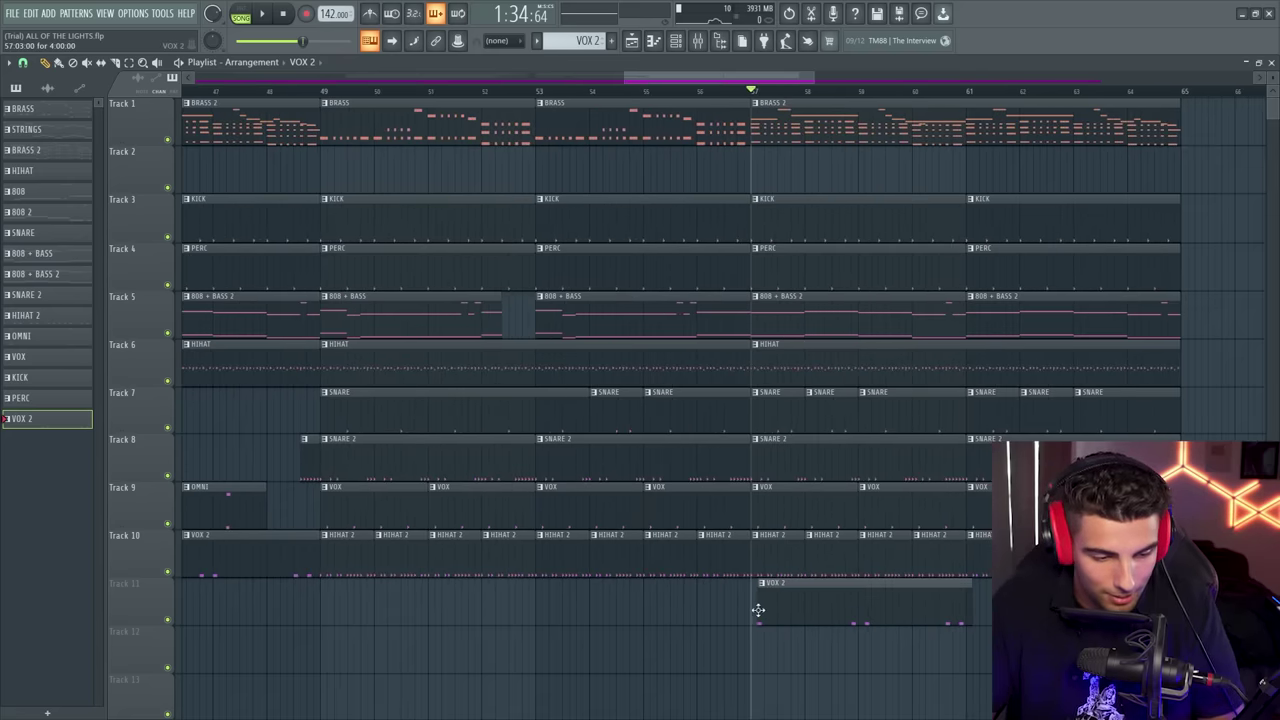